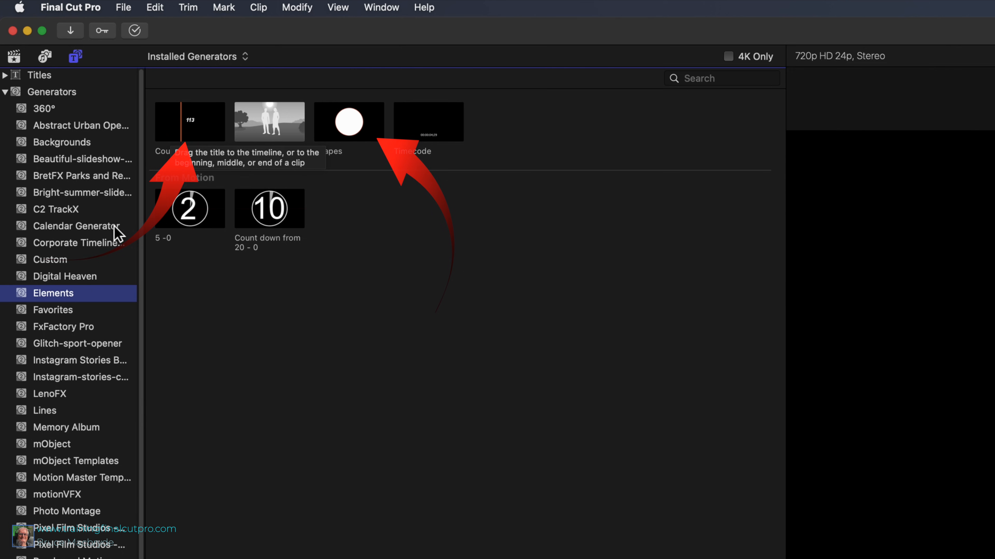
- Add the Counting and Shapes generators from the Elements category to the timeline as connected clips above the gym footage
left_click_drag(211, 133, 252, 558)
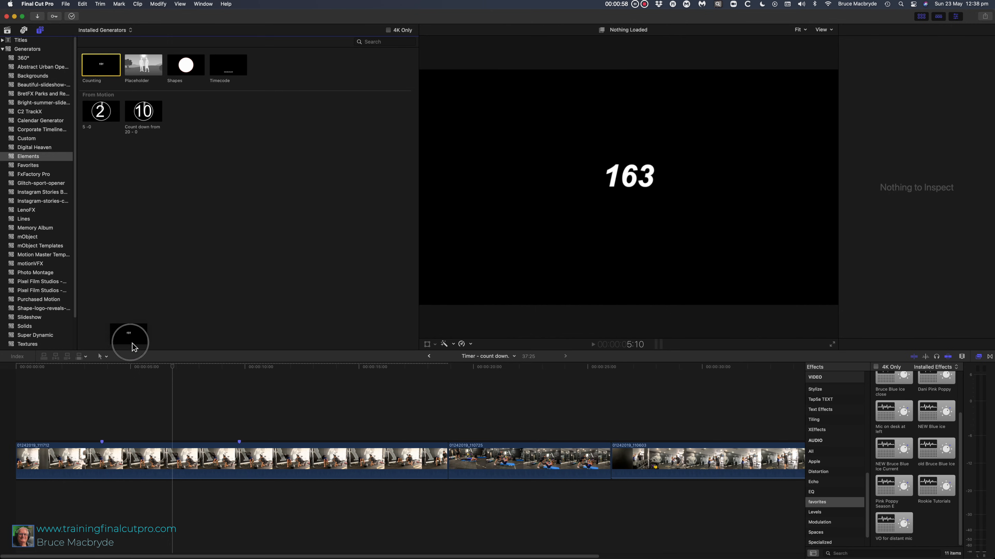
left_click_drag(133, 347, 135, 405)
left_click_drag(175, 69, 378, 419)
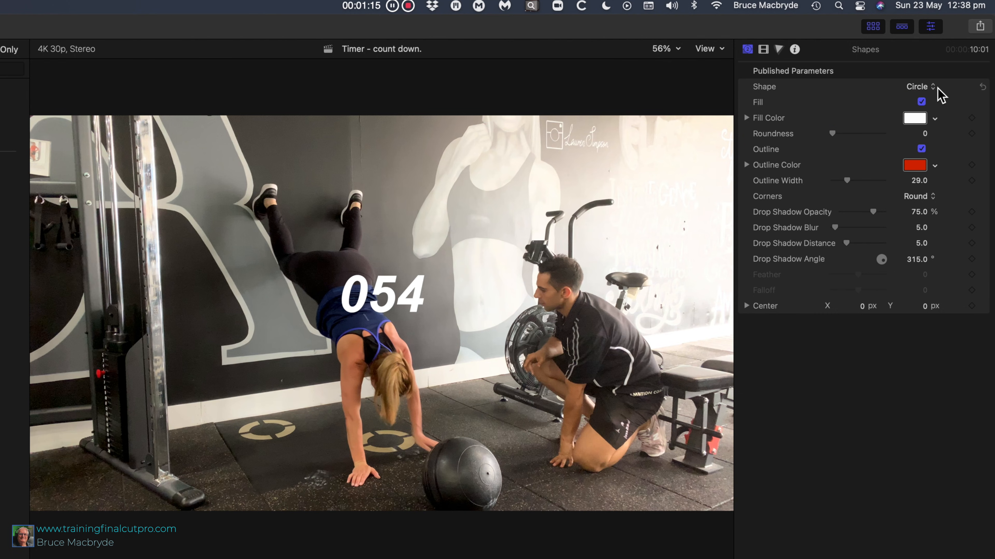
- Change the shape to a 6-sided star and color it with the blue sampled from the exercise mat in clip 01242019_110725
left_click(930, 87)
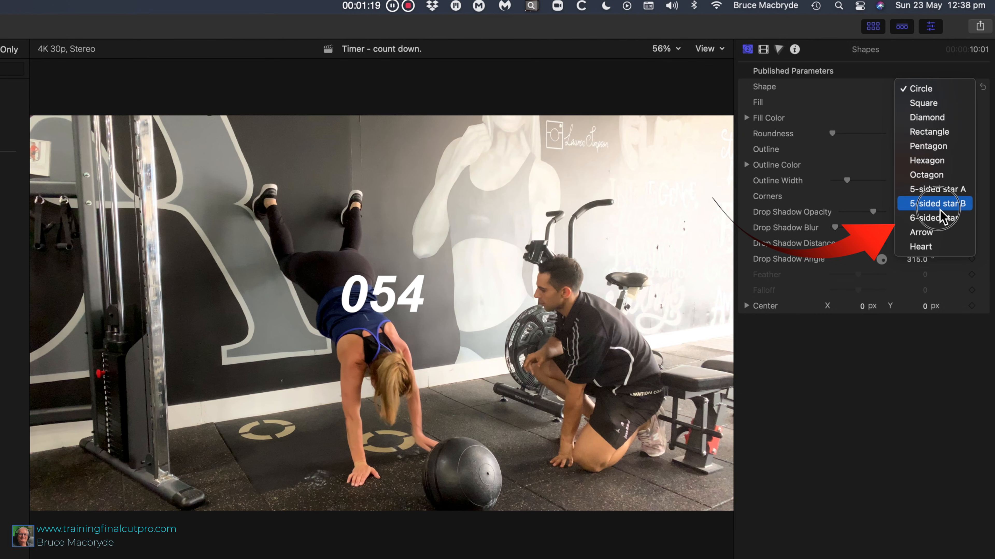
left_click(940, 220)
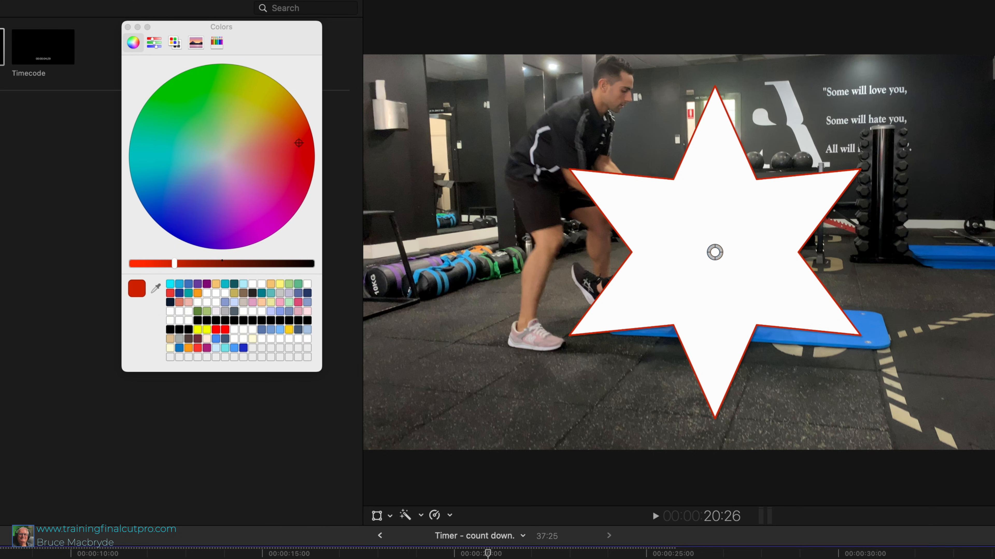
key("super+1")
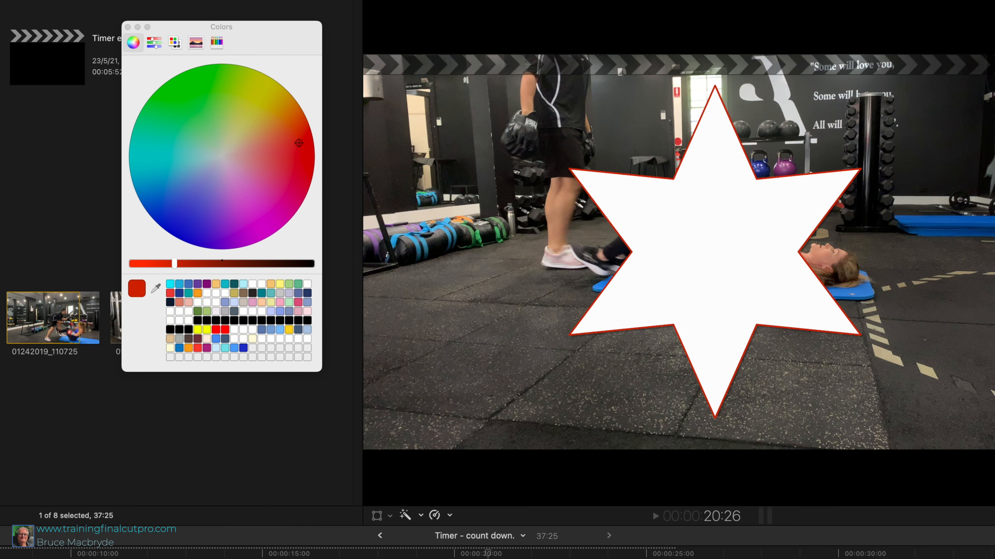
left_click(116, 324)
left_click(45, 325)
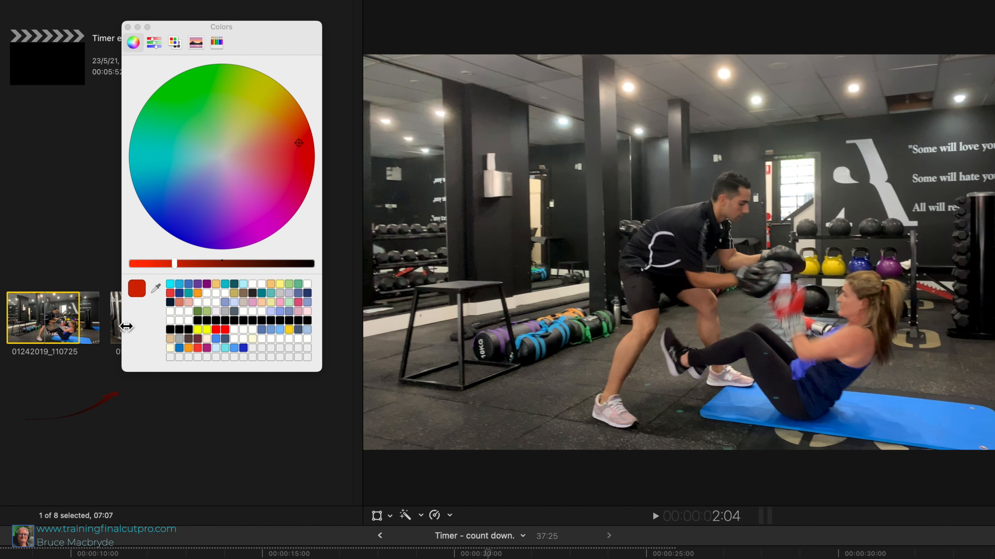
left_click(156, 289)
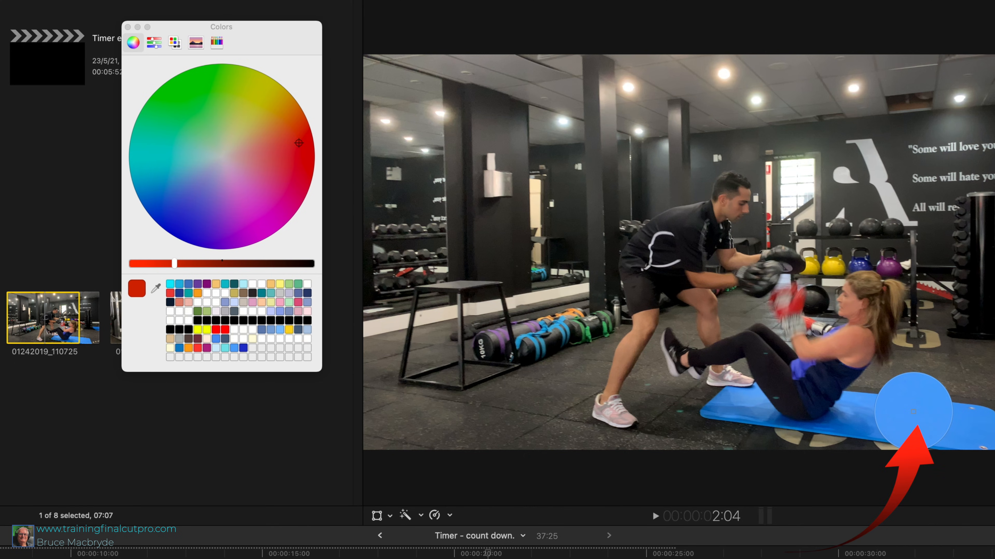
left_click(914, 411)
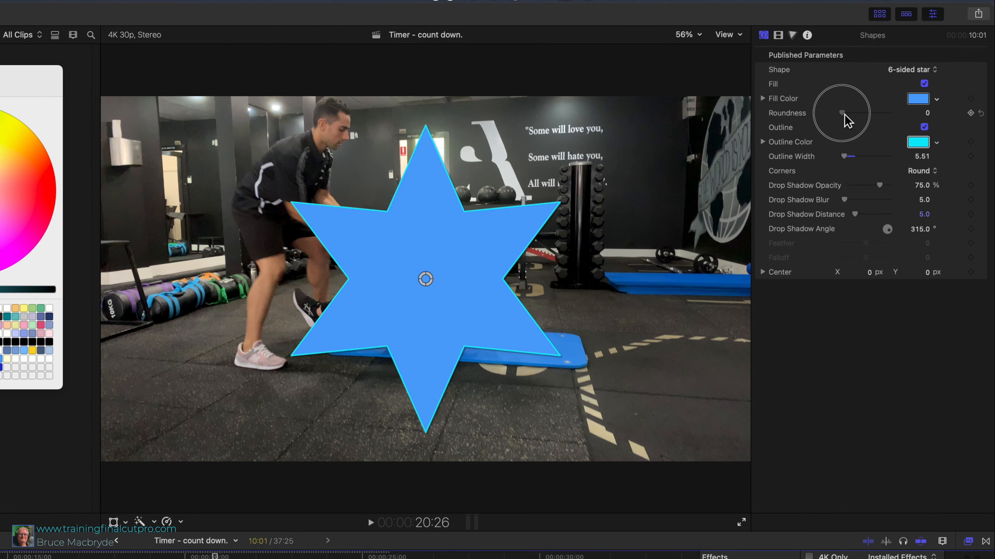
- Set the star's roundness to about 36 and its outline width to about 51
left_click_drag(844, 114, 854, 114)
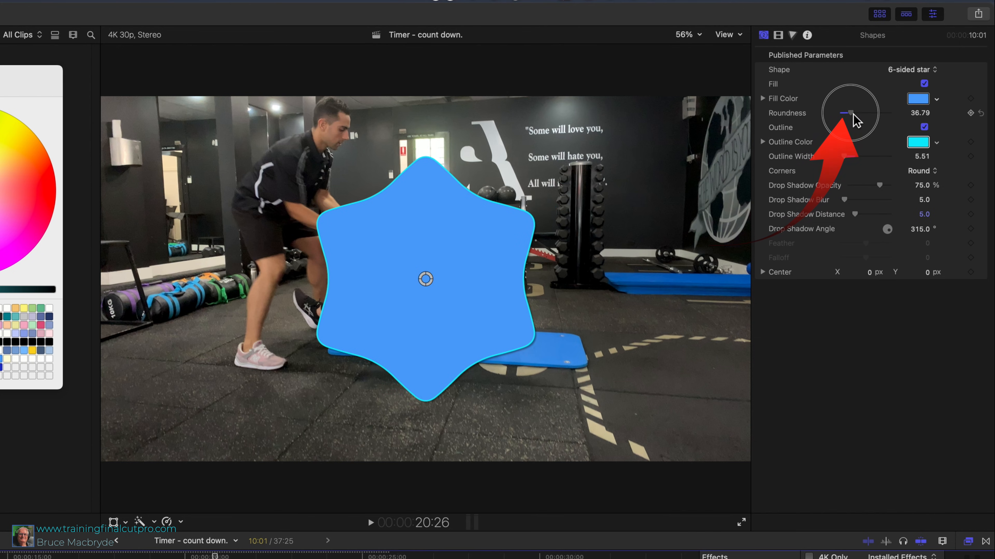
left_click_drag(844, 159, 867, 159)
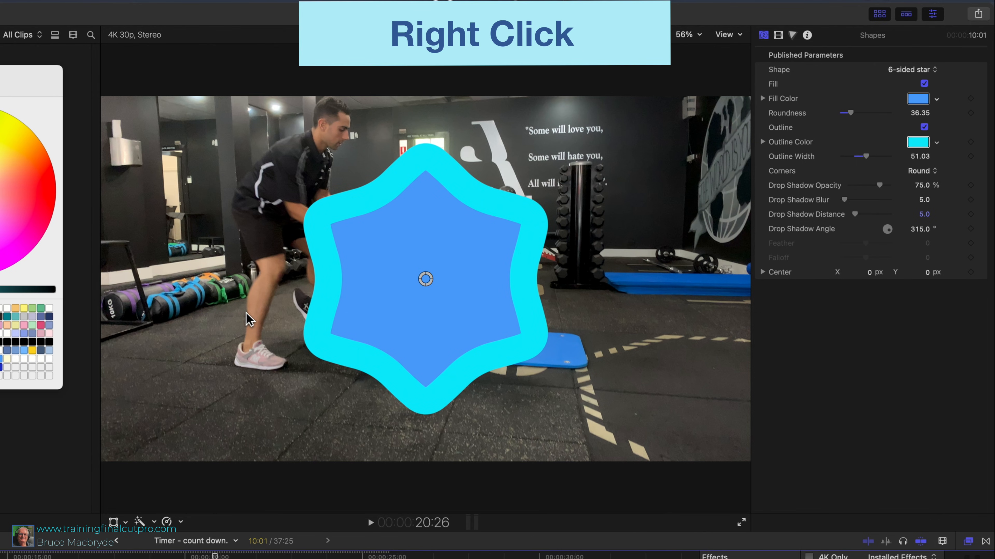
- Transform the star, scaling it down to less than half size and moving it to the lower-right area of the video frame
right_click(252, 316)
left_click(266, 318)
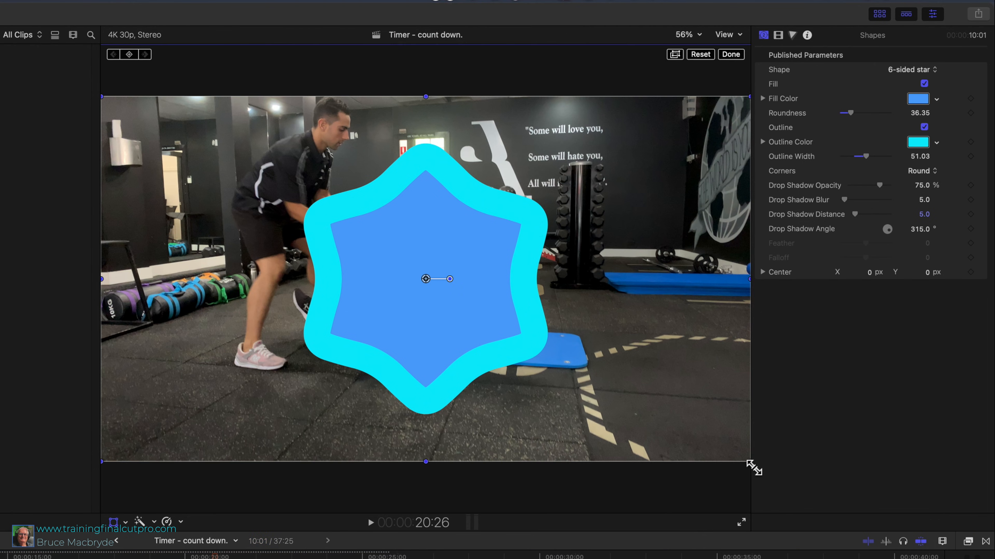
left_click_drag(752, 465, 537, 362)
left_click_drag(505, 307, 720, 414)
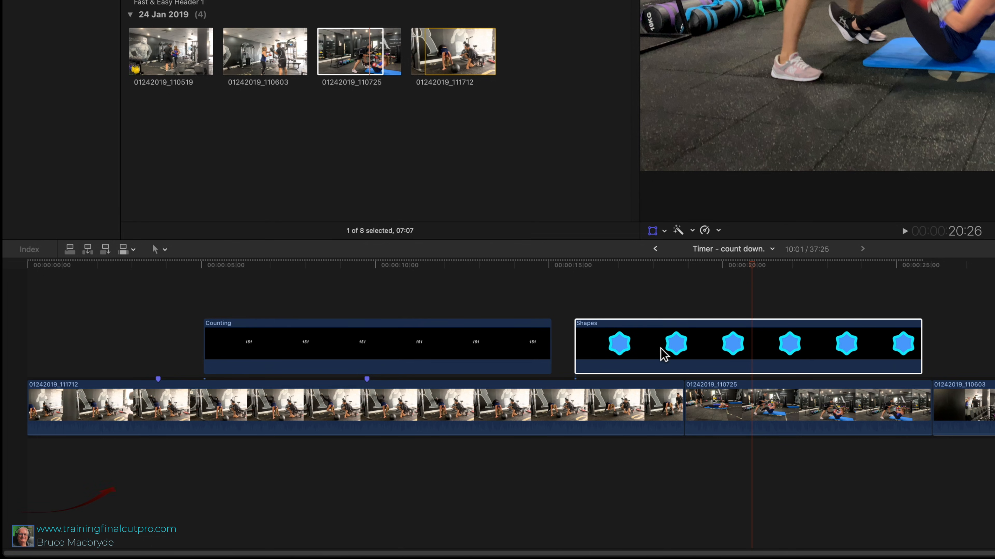
- Align the starts of the Shapes and Counting clips with the first marker and trim both to end at the second marker
left_click_drag(663, 355, 260, 354)
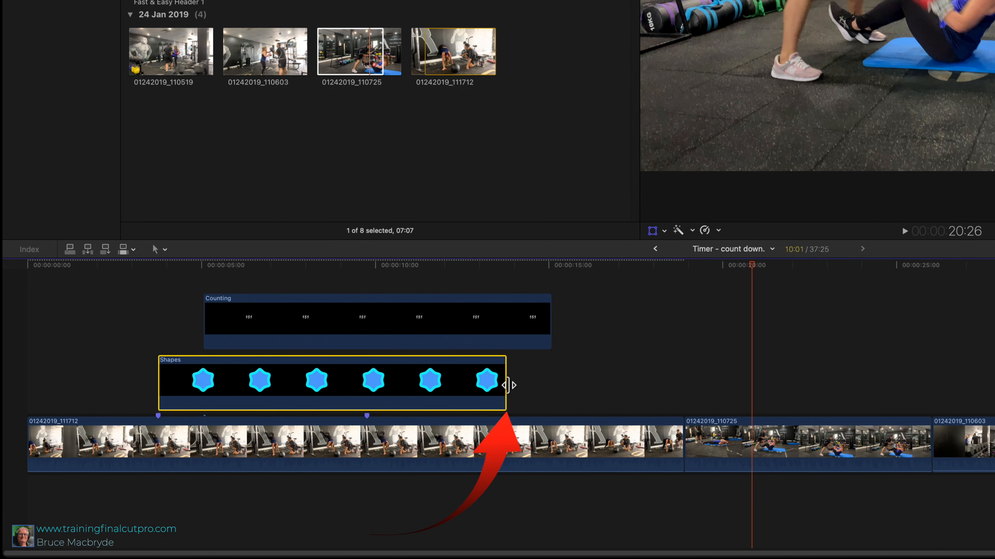
left_click_drag(508, 385, 367, 389)
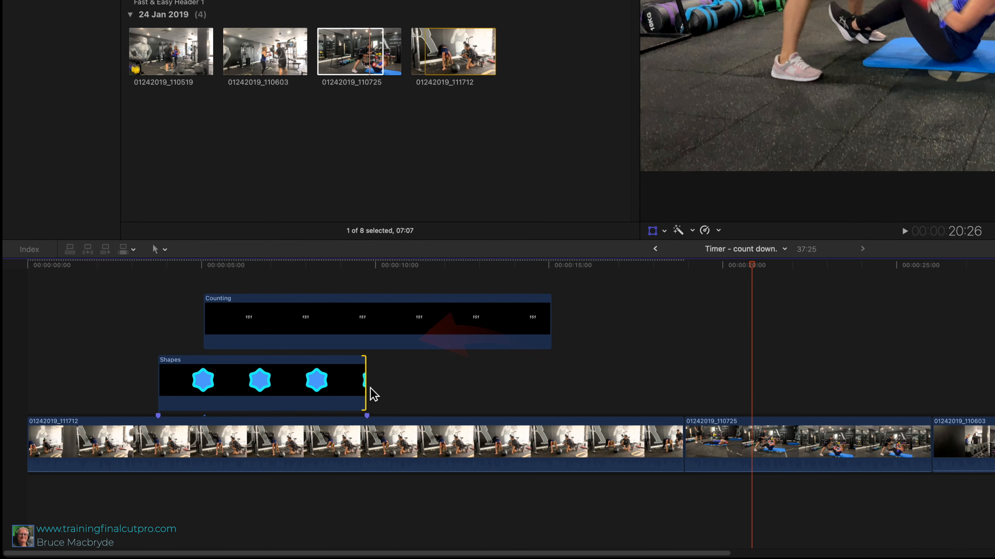
left_click_drag(411, 318, 371, 322)
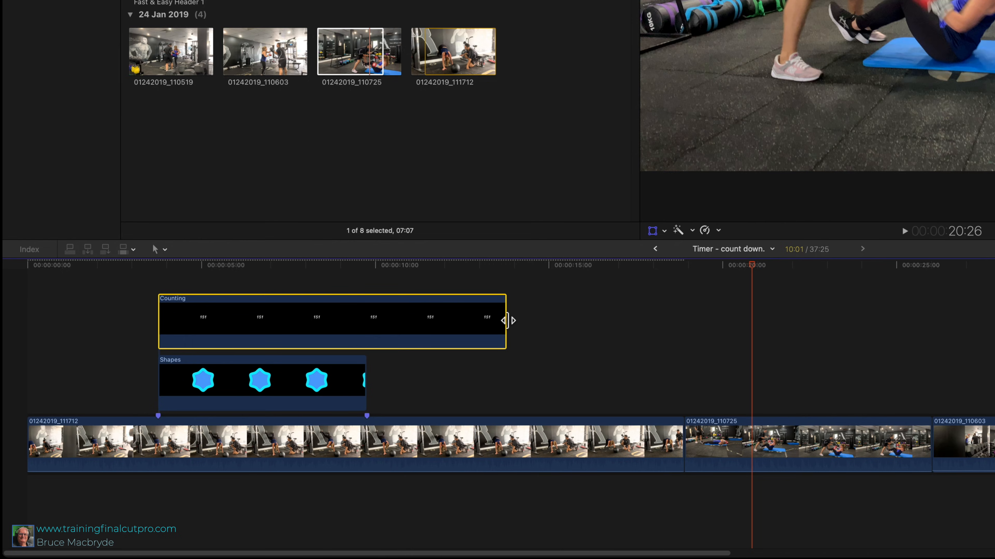
left_click_drag(505, 318, 366, 326)
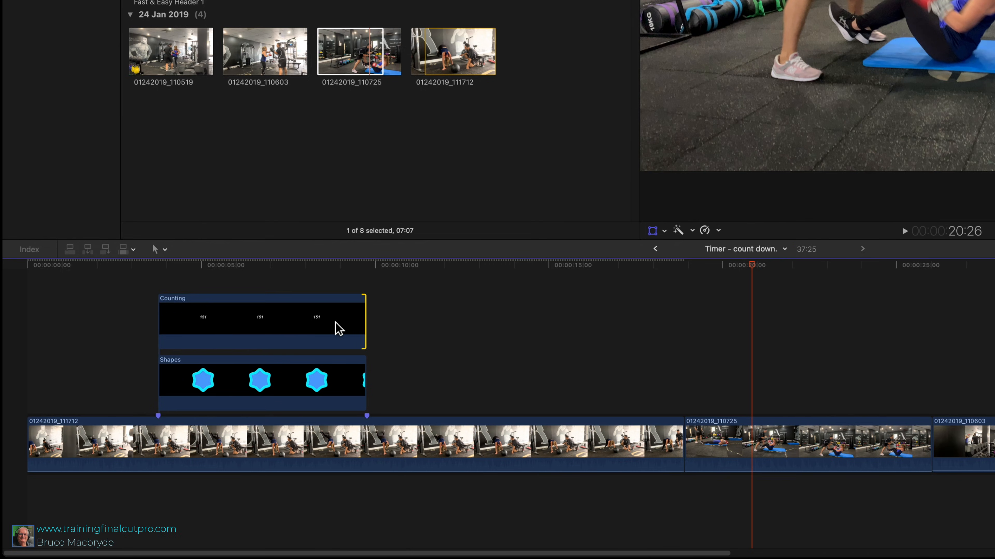
- Configure the Counting generator to count from 6 to 0 with a minimum of 1 digit
left_click_drag(182, 271, 243, 276)
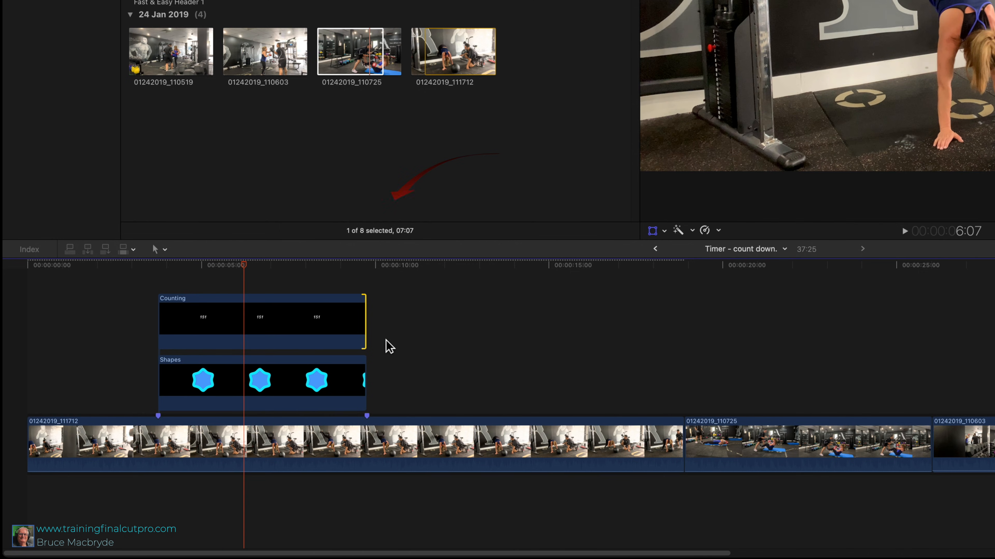
left_click(304, 318)
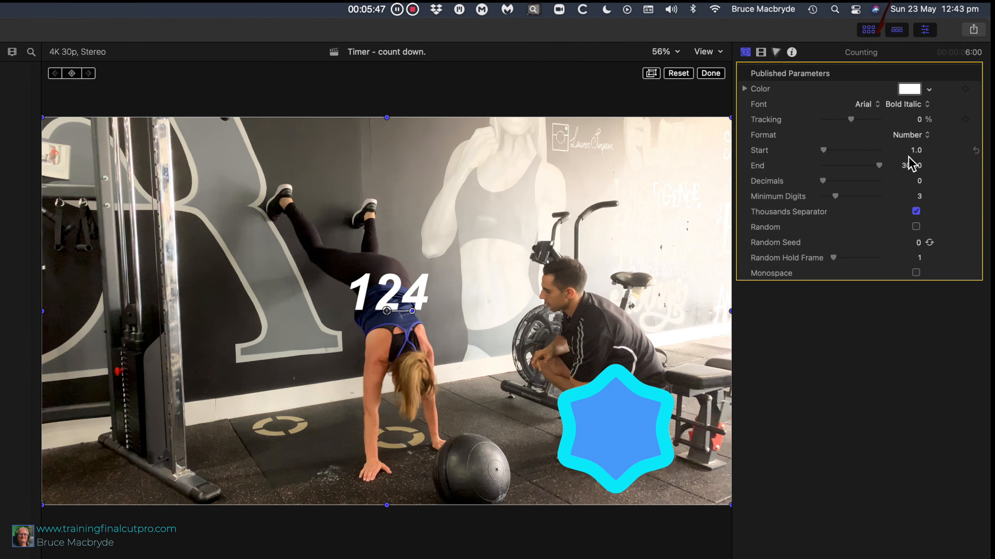
left_click(916, 150)
type("6")
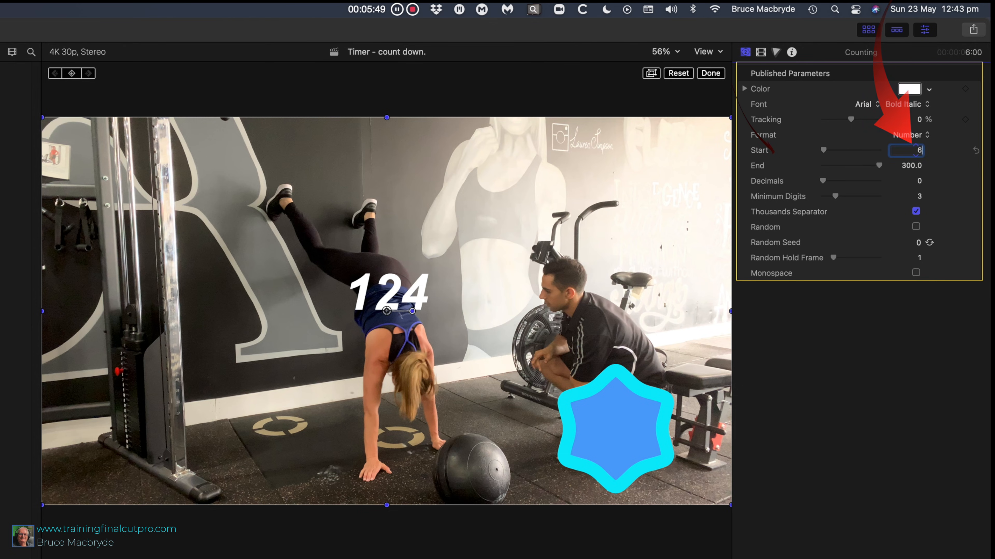
left_click(917, 165)
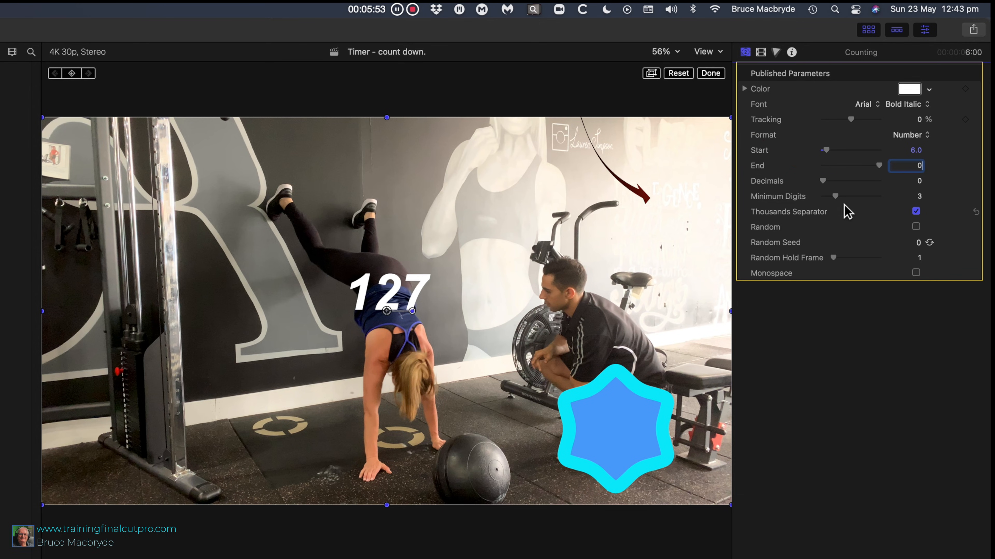
left_click_drag(835, 197, 819, 198)
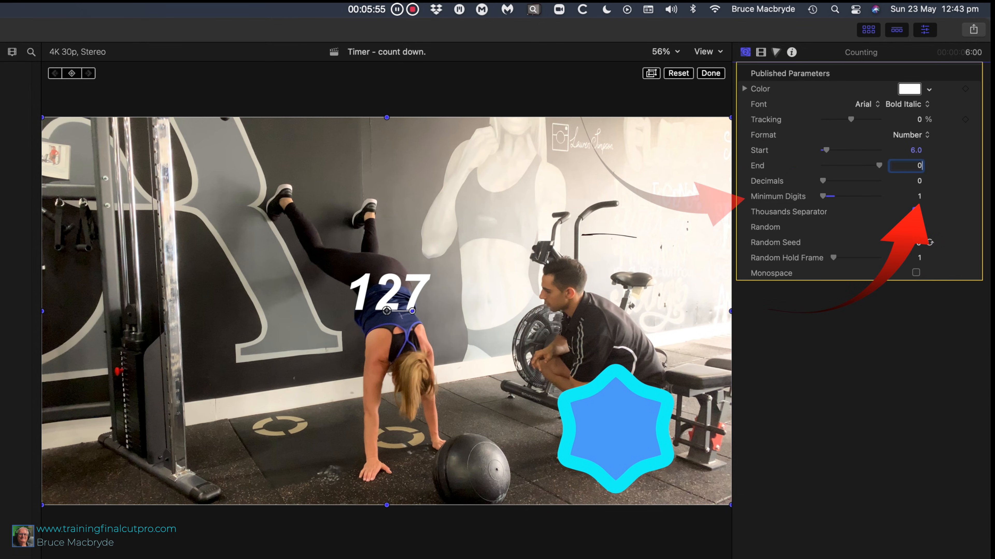
- Transform the counting number so that it sits in the middle of the blue star
right_click(446, 347)
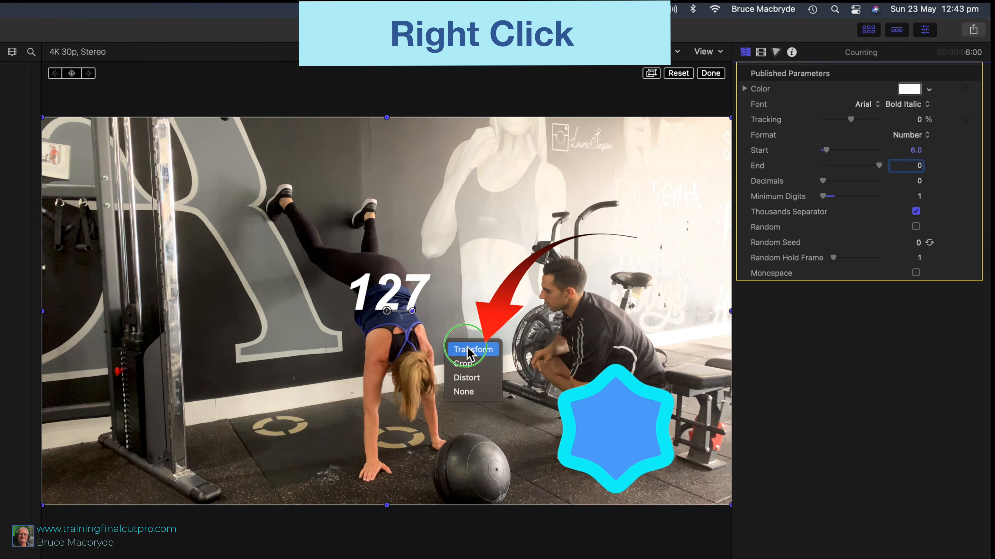
left_click(459, 350)
mouse_move(393, 296)
left_mouse_down()
mouse_move(537, 355)
mouse_move(620, 431)
left_mouse_up()
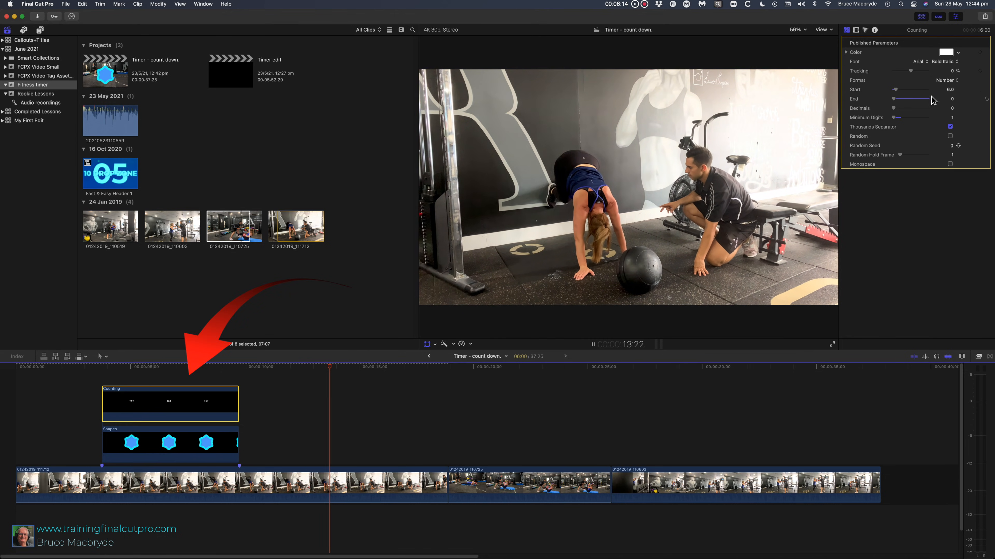
- Stop playback and combine the Counting and Shapes clips into a compound clip named "6 sec" in the Fitness timer event
left_click(370, 492)
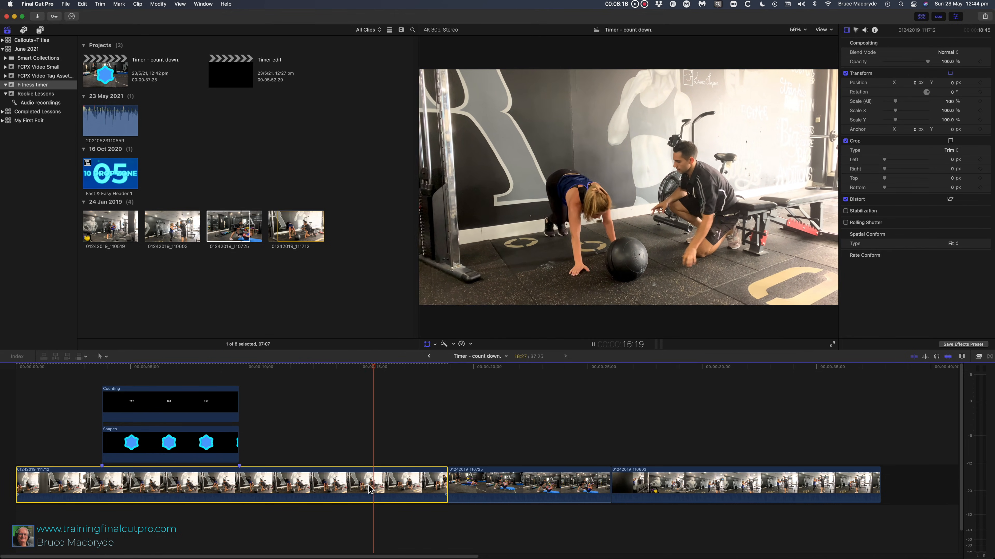
key("space")
left_click_drag(151, 372, 164, 414)
right_click(166, 414)
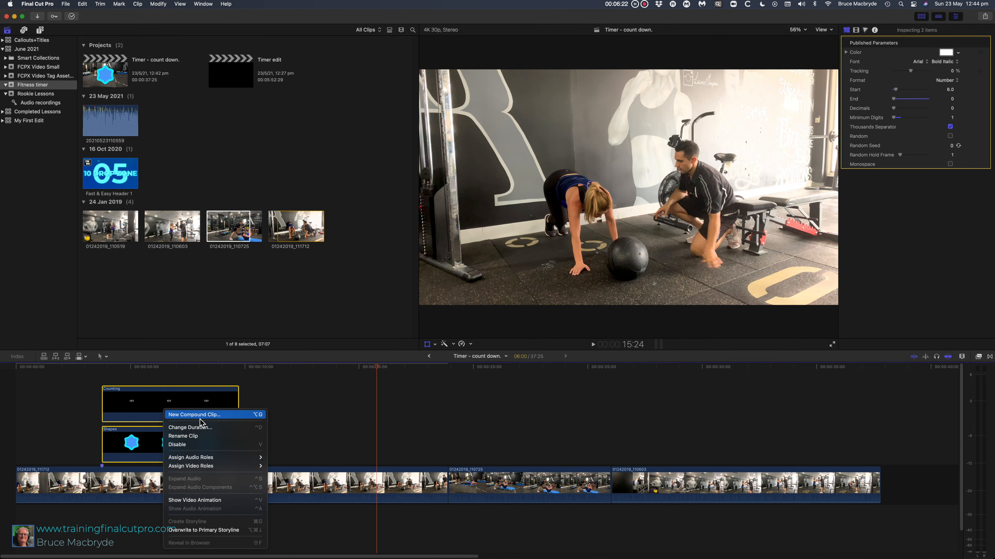
left_click(168, 414)
type("6")
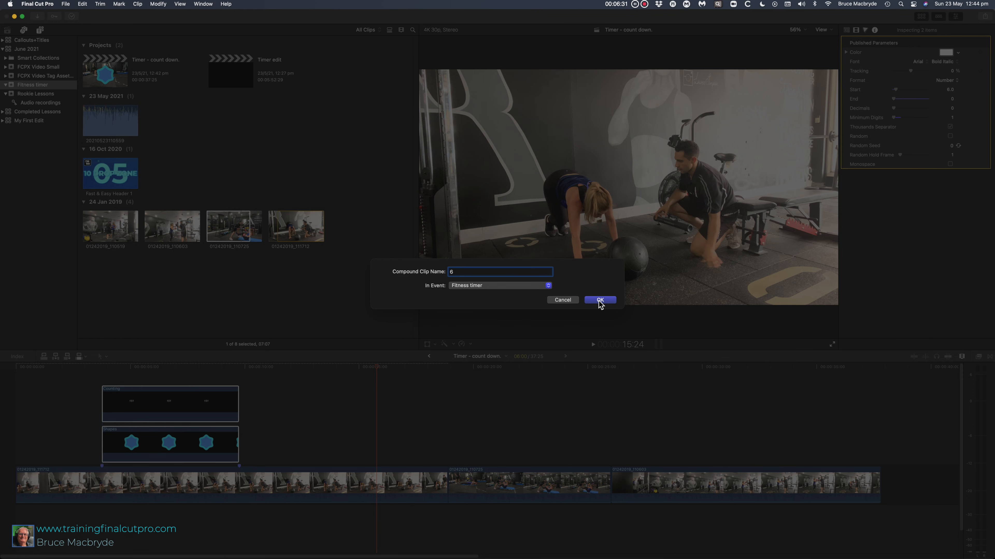
type(" sec")
key("Return")
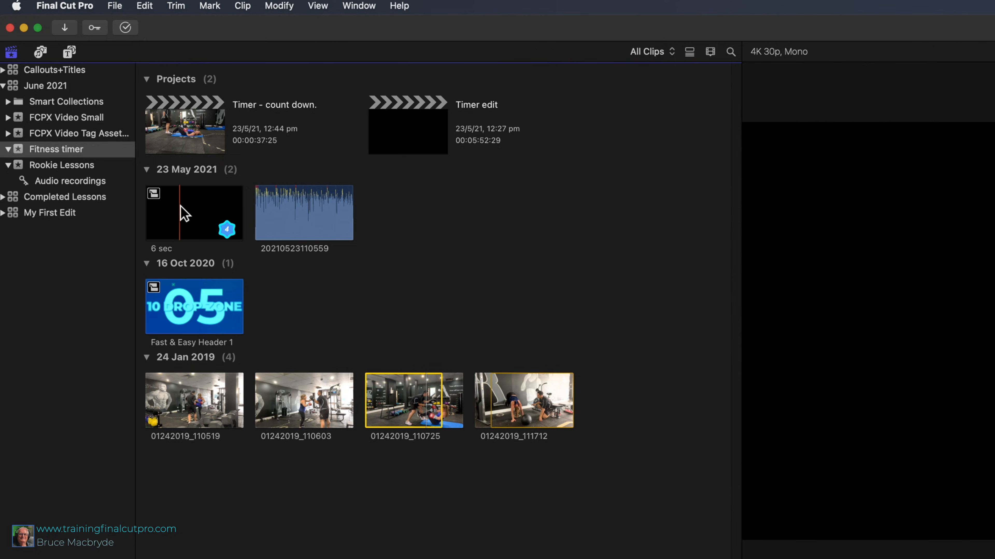
- Duplicate the 6 sec compound clip in the browser
left_click(199, 216)
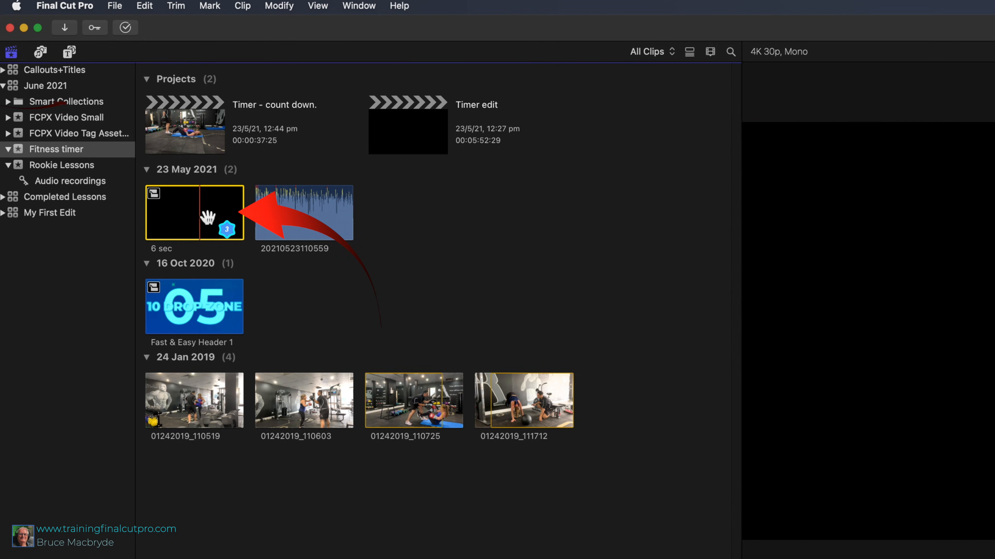
left_click(145, 5)
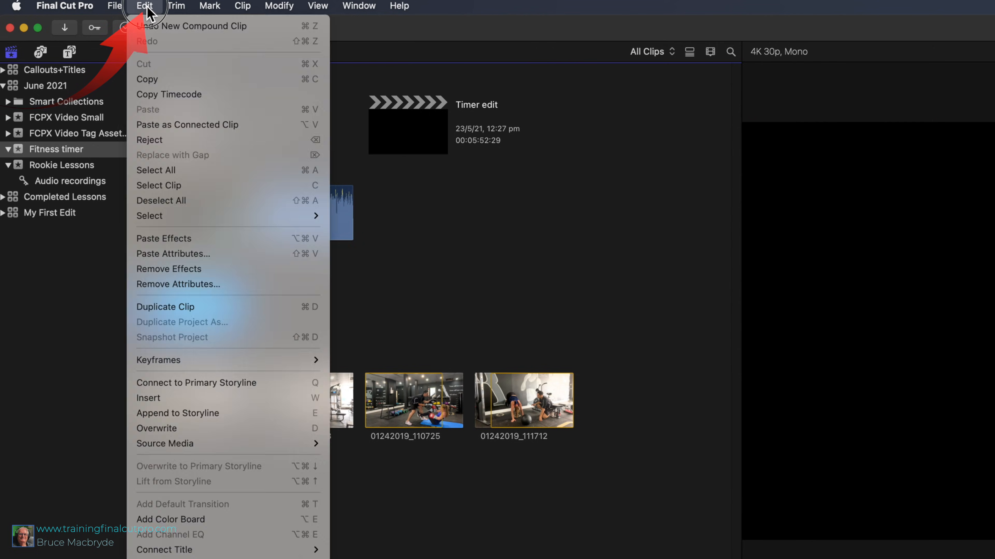
left_click(221, 309)
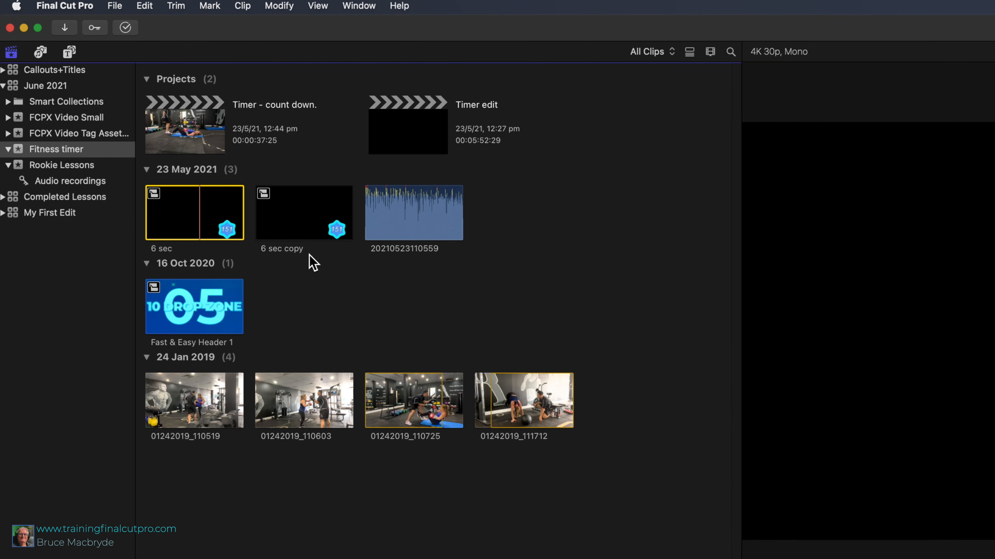
- Open the duplicated compound clip, extend its Counting and Shapes clips to 10 seconds, and open the counter's Start value for editing
left_click(303, 215)
double_click(302, 216)
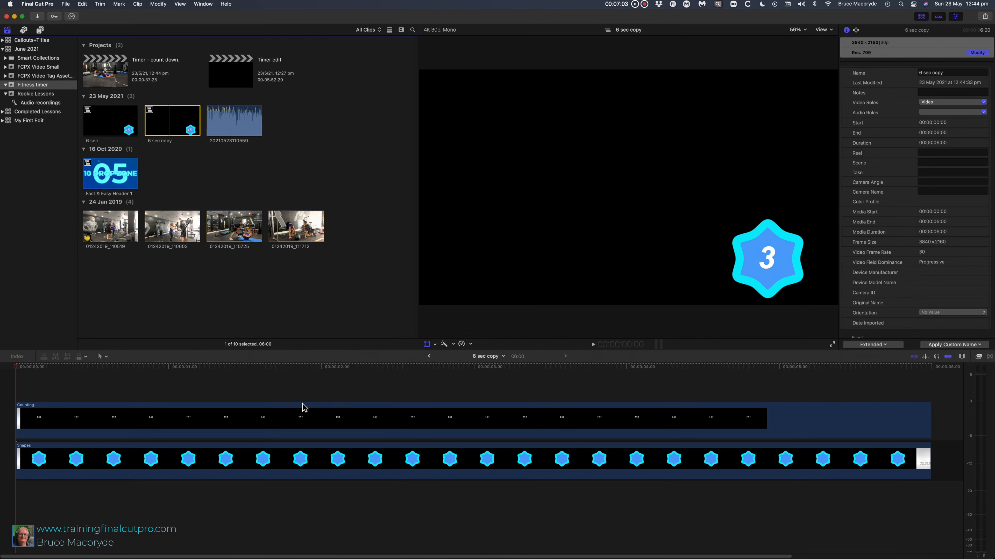
left_click(303, 407)
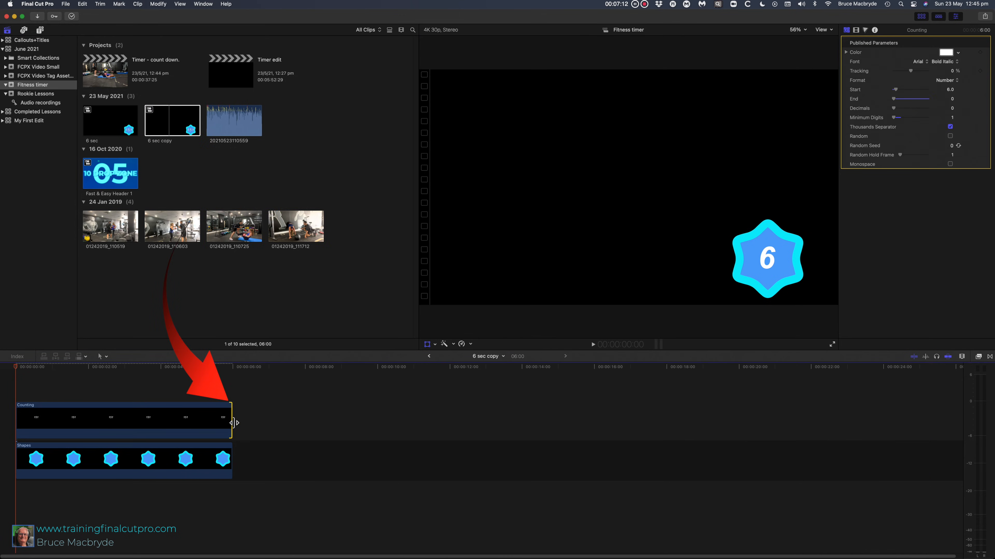
left_click_drag(234, 423, 377, 430)
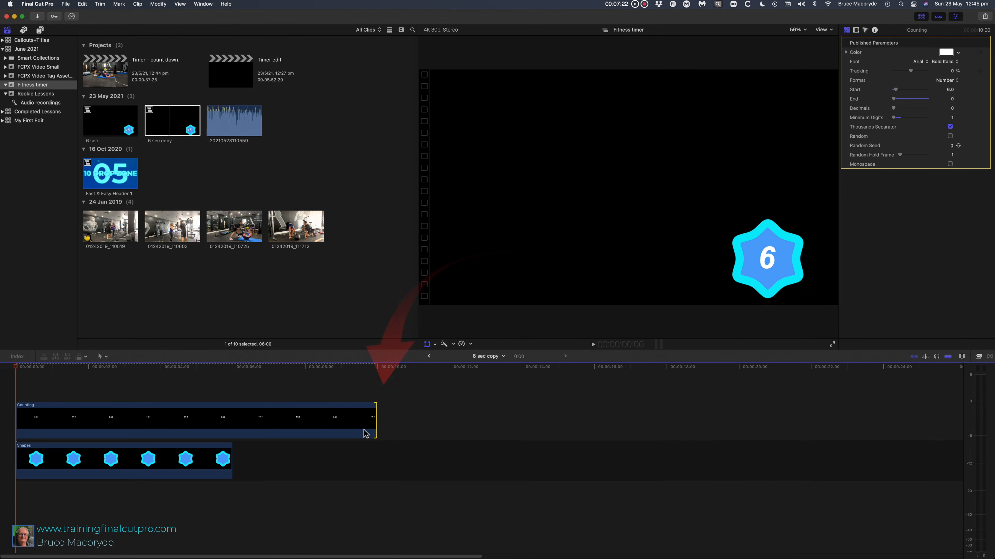
left_click_drag(234, 465, 376, 466)
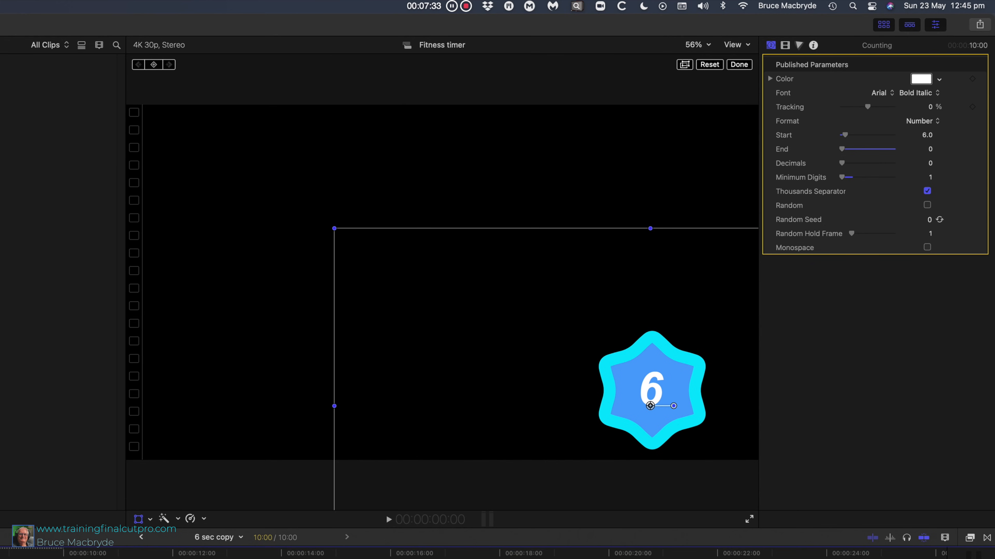
left_click(927, 135)
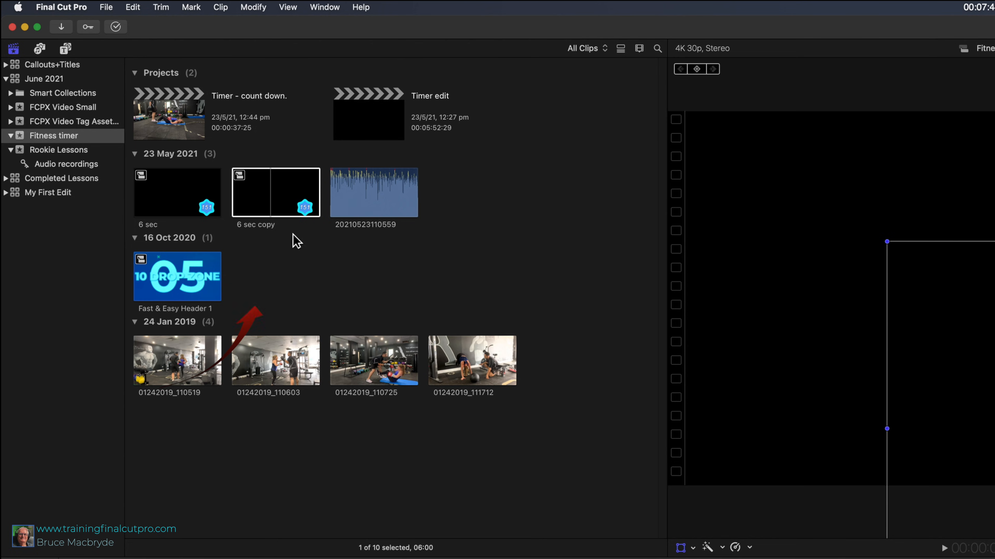
- Rename the duplicated compound clip in the browser to "10 secs"
left_click(266, 225)
type("10 secs")
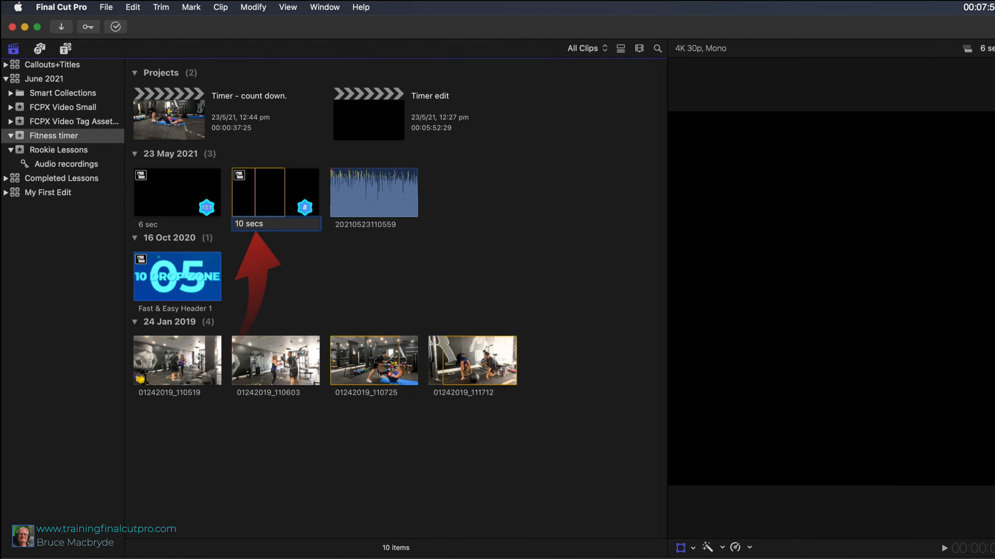
- Select the full 10-second range of the 10 secs clip and connect it above clip 01242019_110725 in the Timer - count down project
left_click_drag(390, 402, 454, 411)
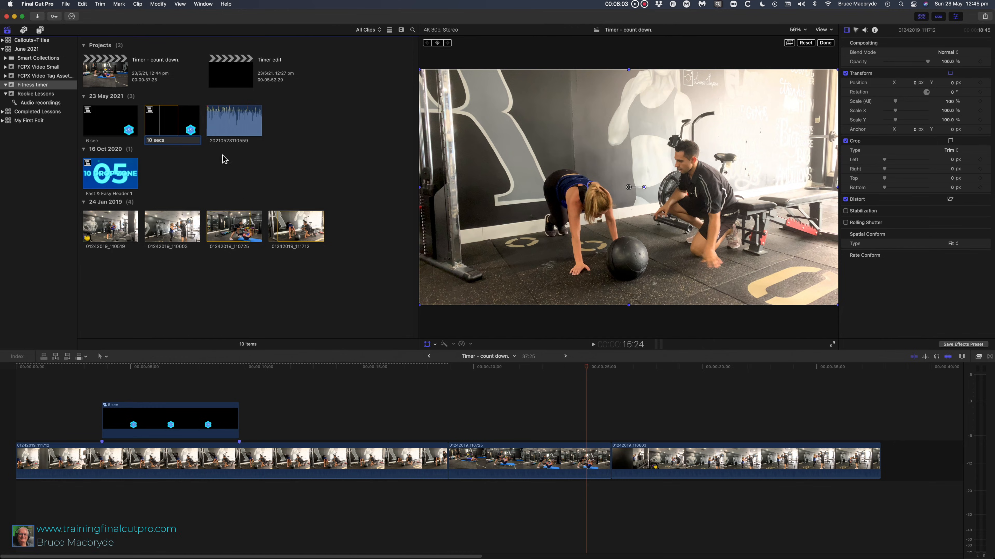
left_click(180, 116)
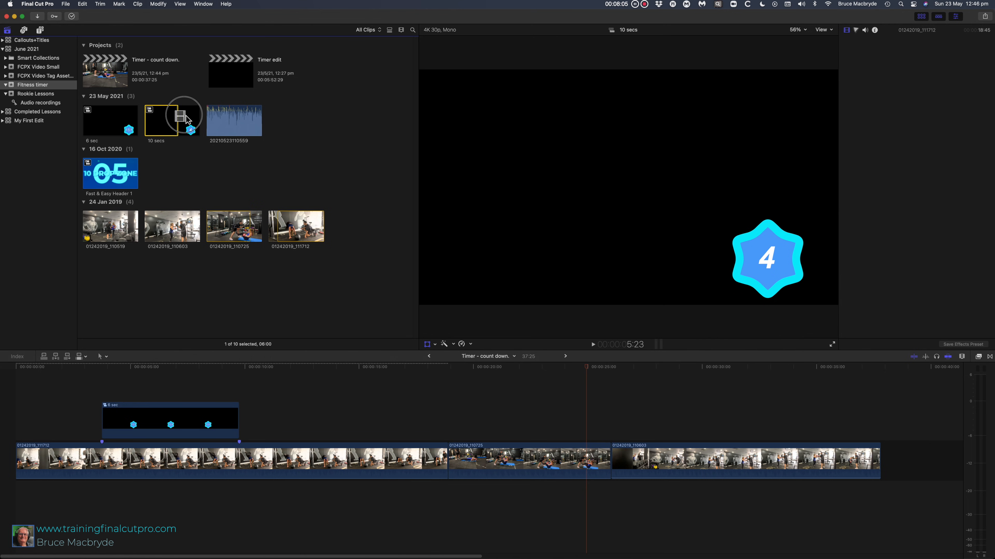
left_click_drag(182, 123, 200, 123)
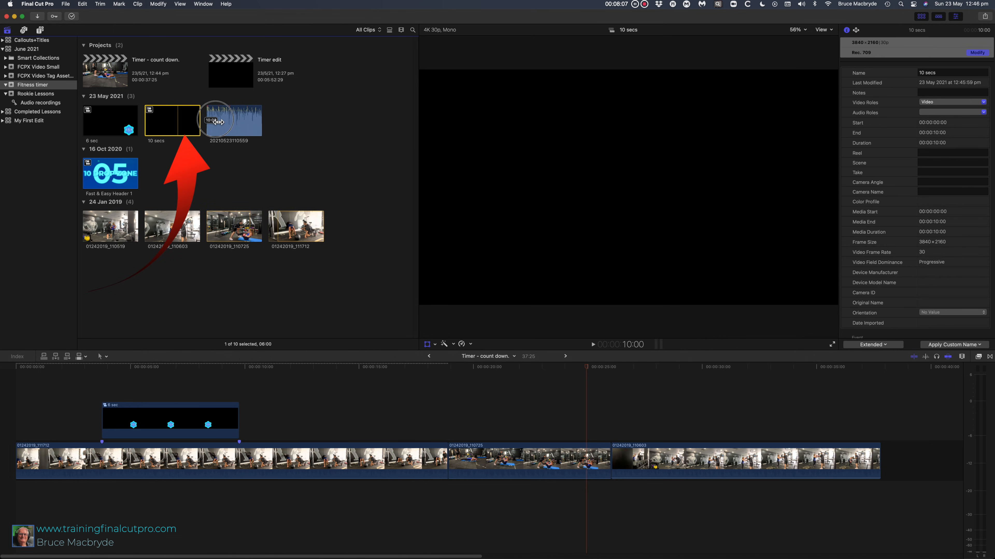
left_click_drag(420, 295, 482, 411)
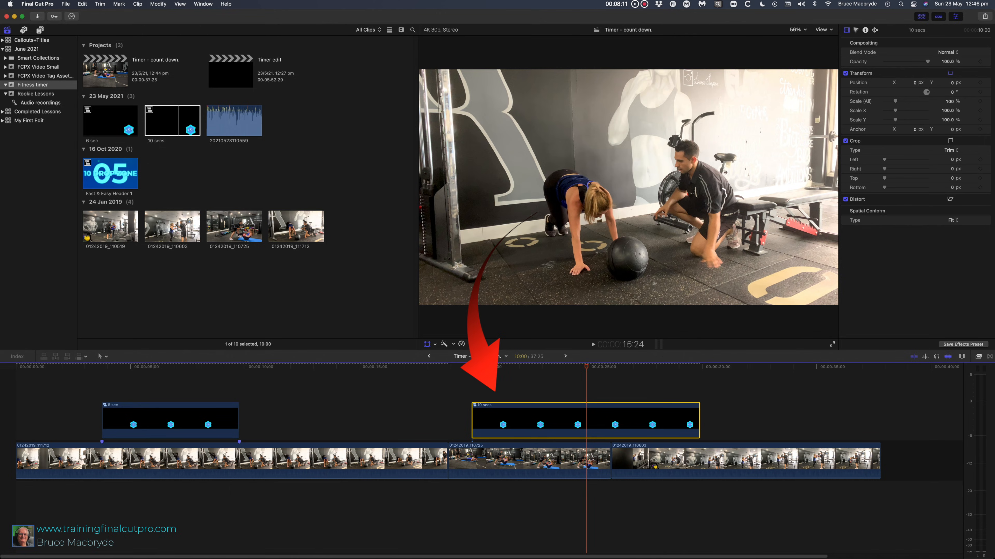